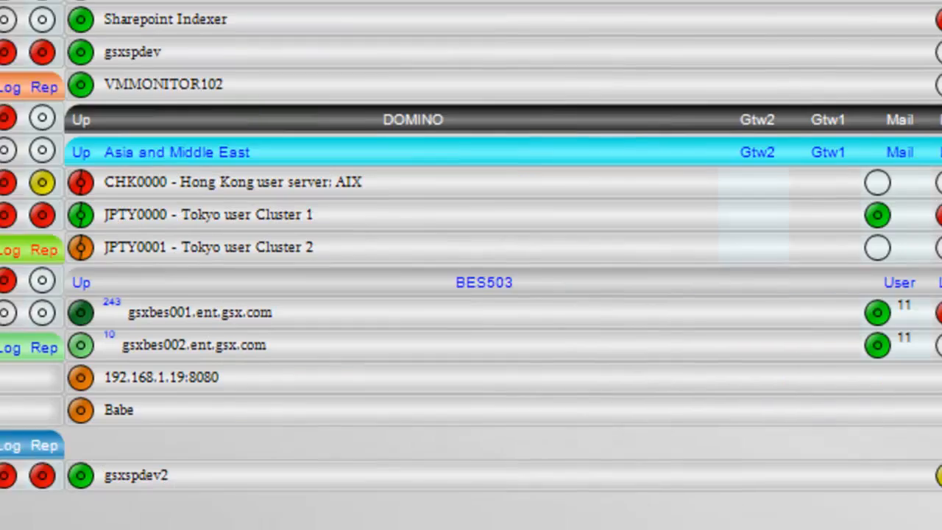
# Open the server configuration of EXCTESTMBX01.MS-TEST.COM in the GSX DAG group and add the CAS and HUB roles to it.
pyautogui.moveTo(360, 11)
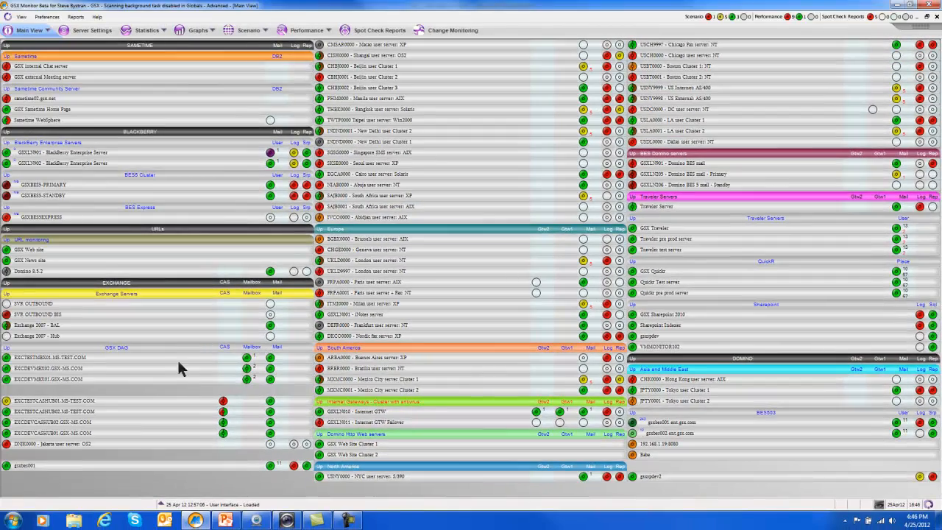
pyautogui.moveTo(160, 364)
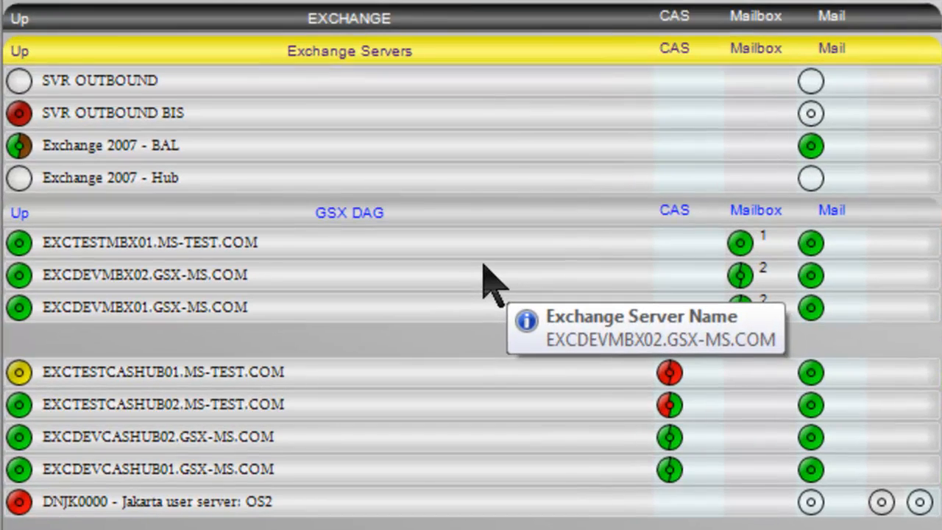
pyautogui.moveTo(20, 245)
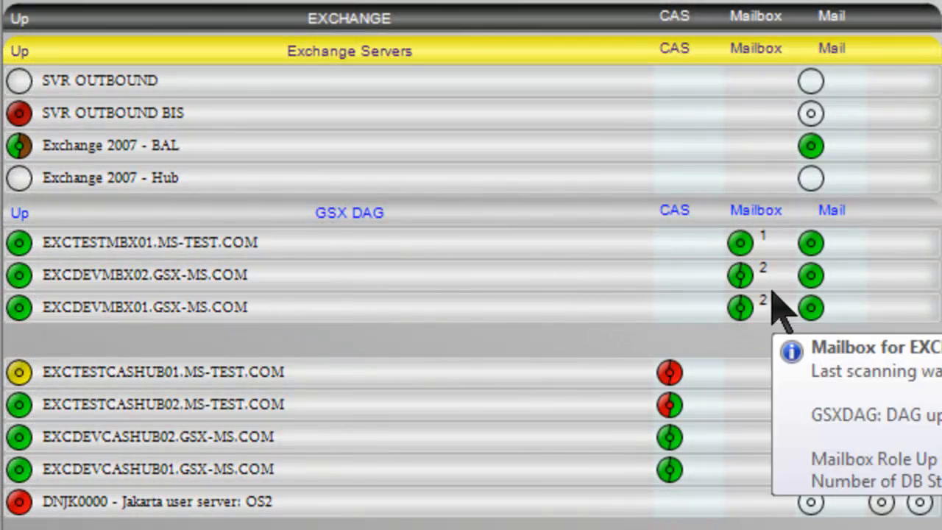
pyautogui.rightClick(514, 242)
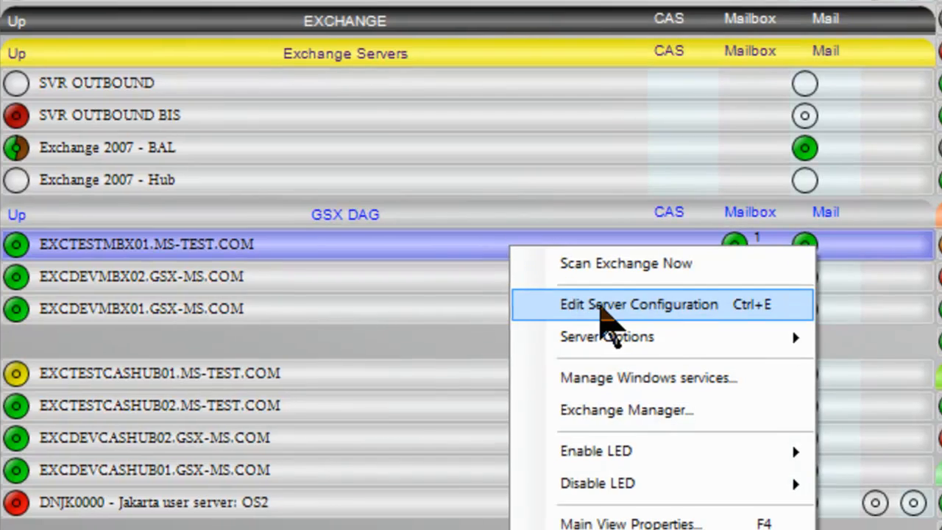
pyautogui.click(596, 306)
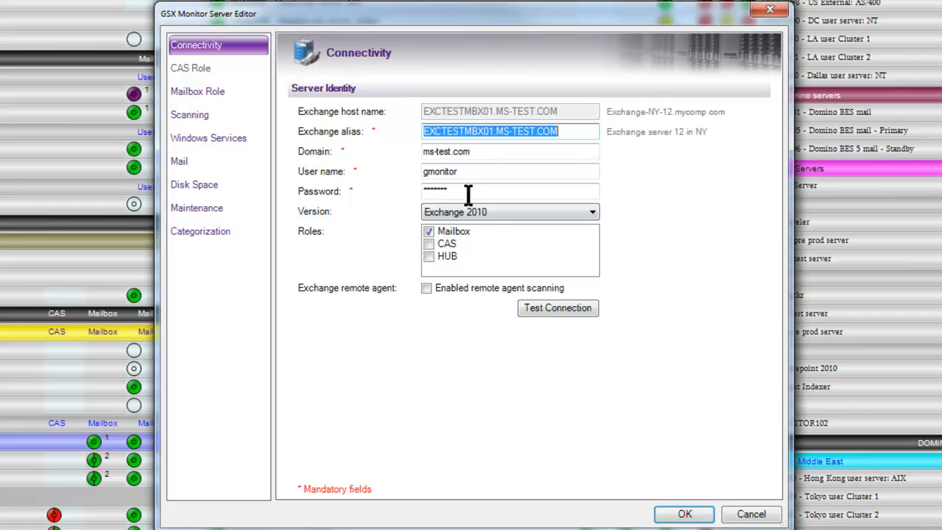
pyautogui.click(429, 243)
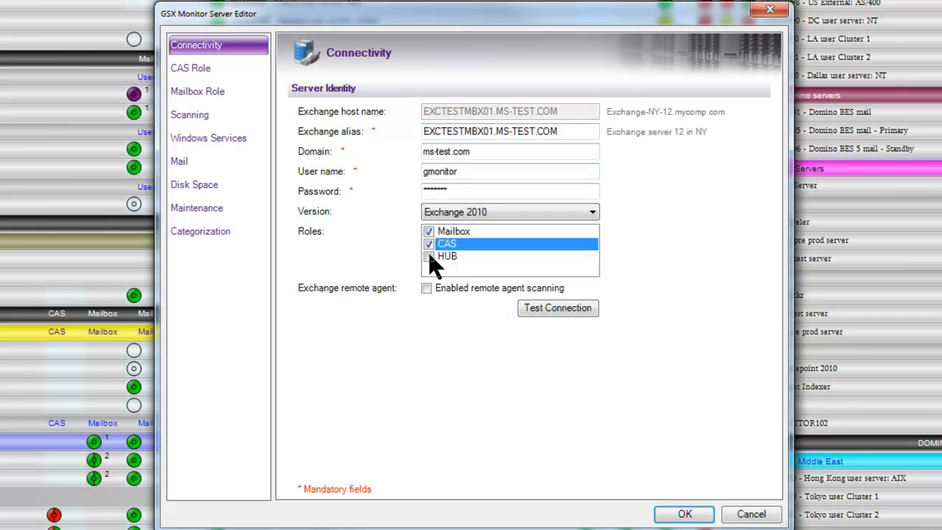
pyautogui.click(430, 256)
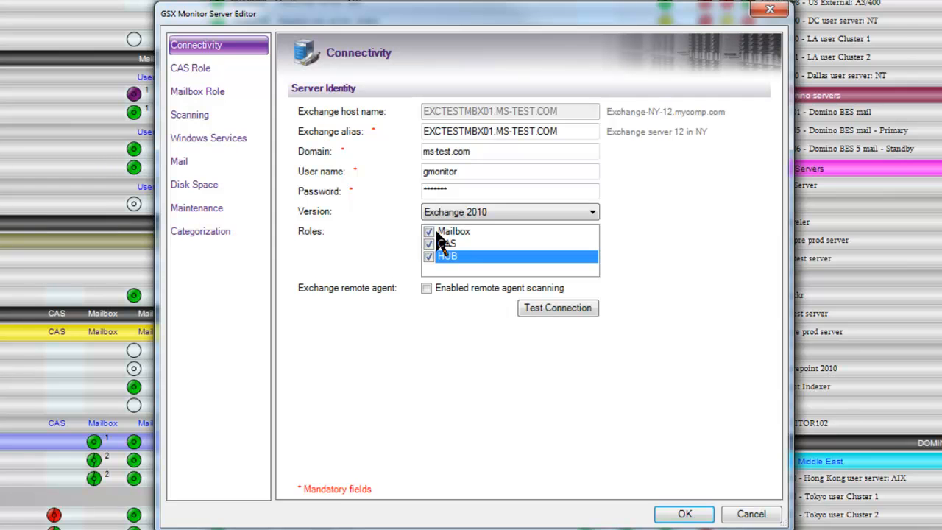
# Inspect the Default alert profile for the DB store white-space threshold alert in the Mailbox Role settings, and cancel the profile configuration.
pyautogui.click(221, 93)
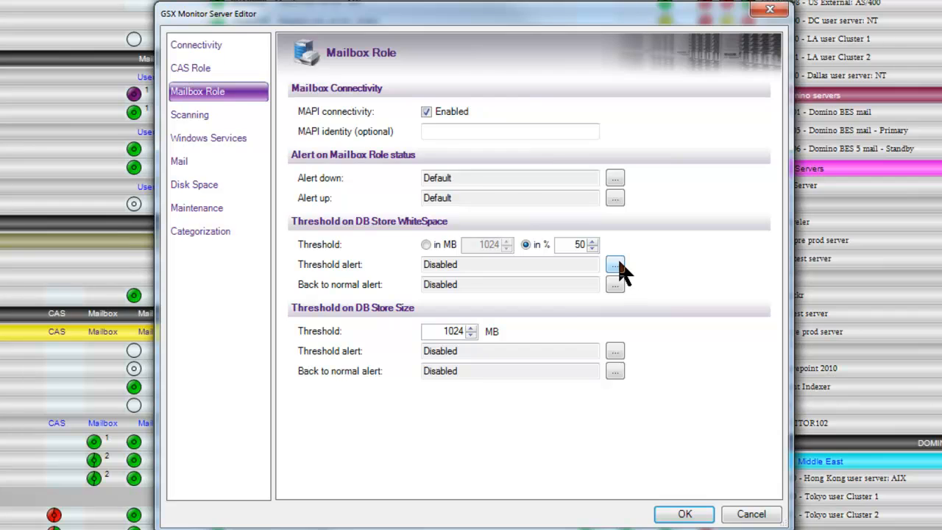
pyautogui.click(618, 266)
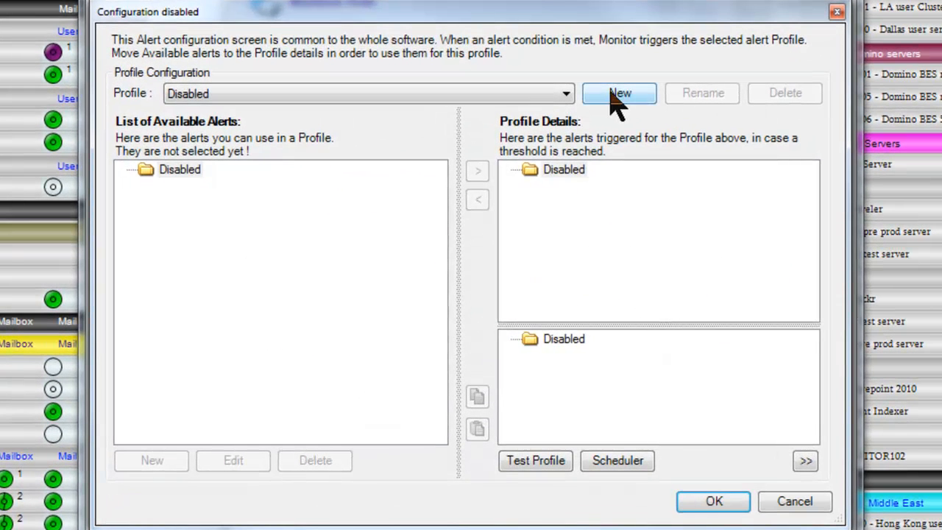
pyautogui.click(567, 94)
pyautogui.click(390, 127)
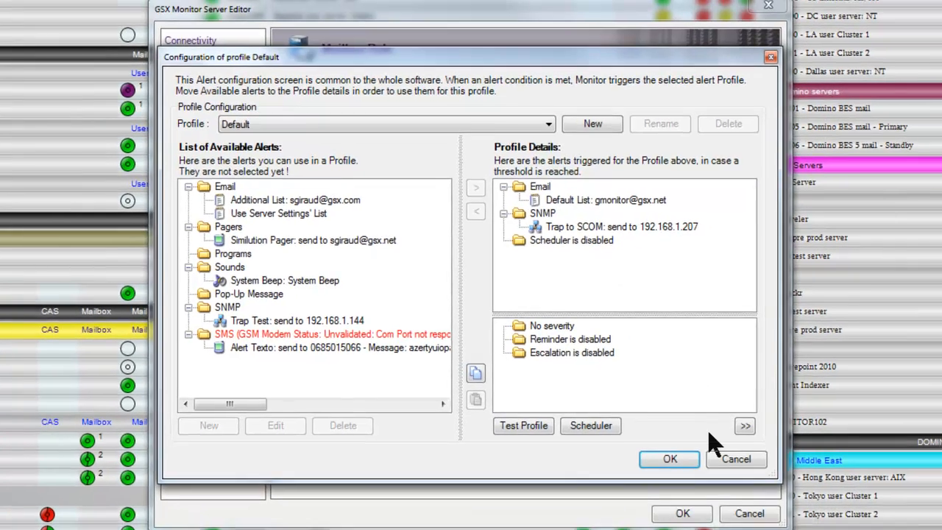
pyautogui.click(792, 498)
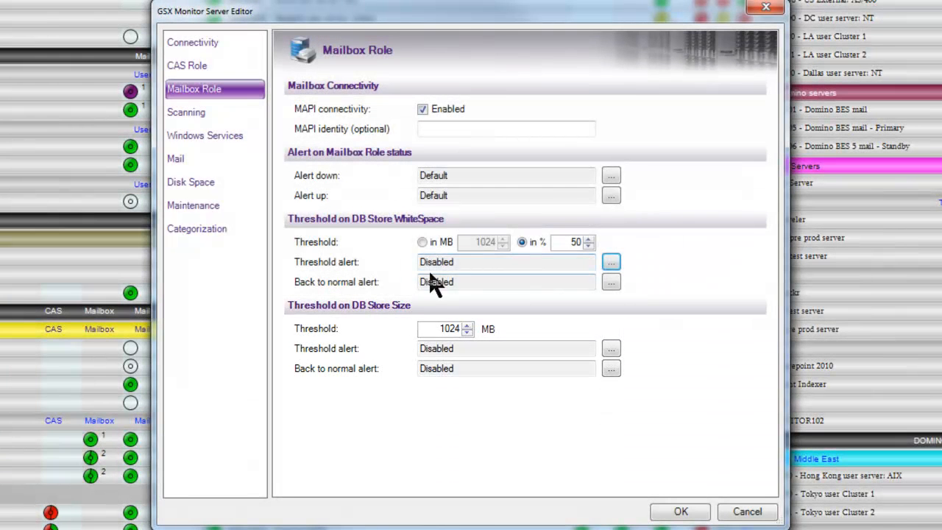
# Enable the OWA, POP3, IMAP and Active Sync checks and the Outlook web services in the CAS Role settings.
pyautogui.click(177, 66)
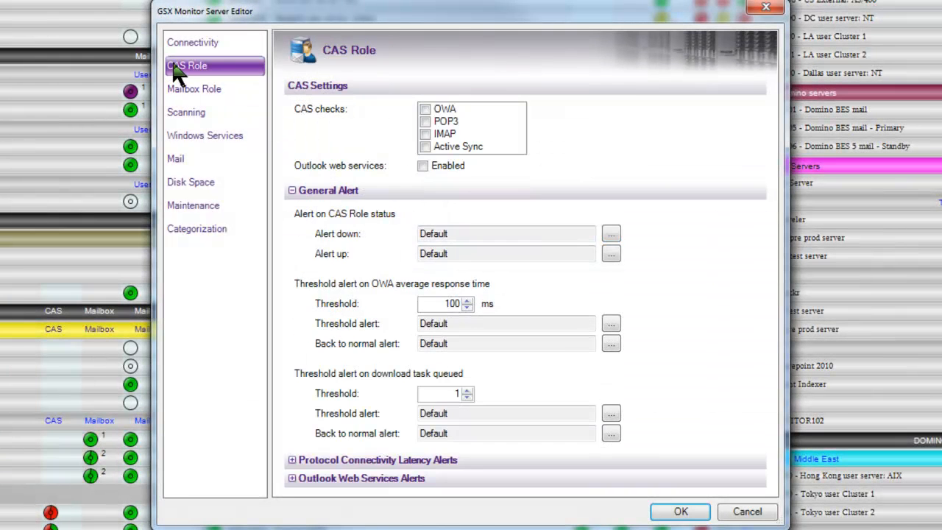
pyautogui.click(426, 109)
pyautogui.click(426, 121)
pyautogui.click(426, 134)
pyautogui.click(425, 147)
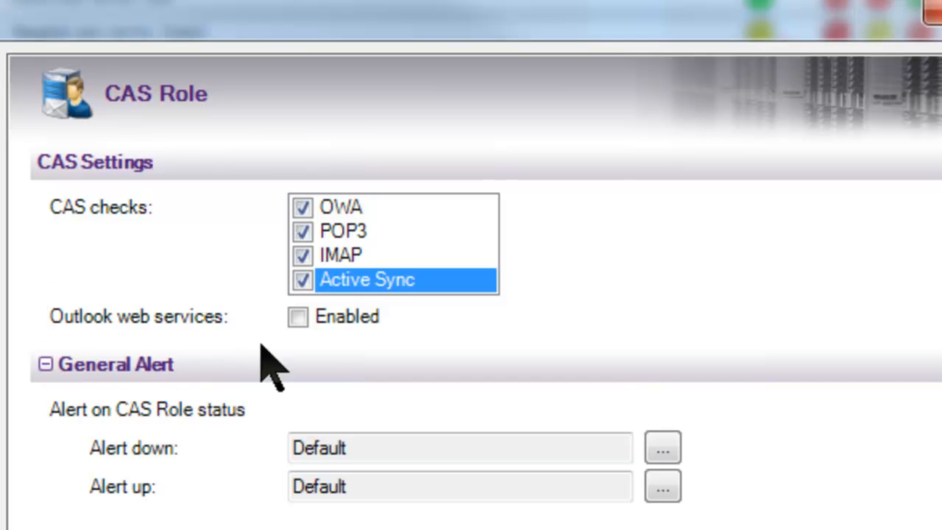
pyautogui.click(299, 316)
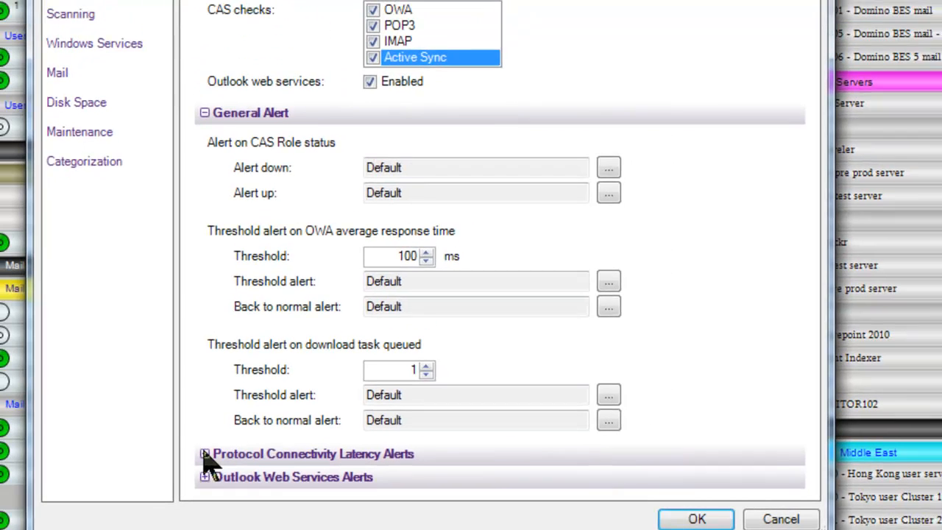
# Review the Protocol Connectivity Latency Alerts and Outlook Web Services Alerts of the CAS role.
pyautogui.click(191, 435)
pyautogui.scroll(-5, 504, 416)
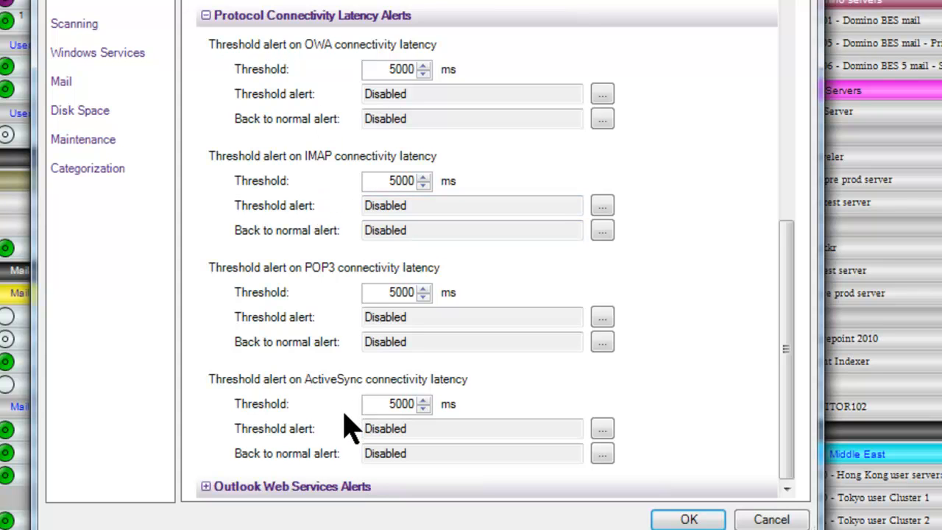
pyautogui.scroll(5, 213, 497)
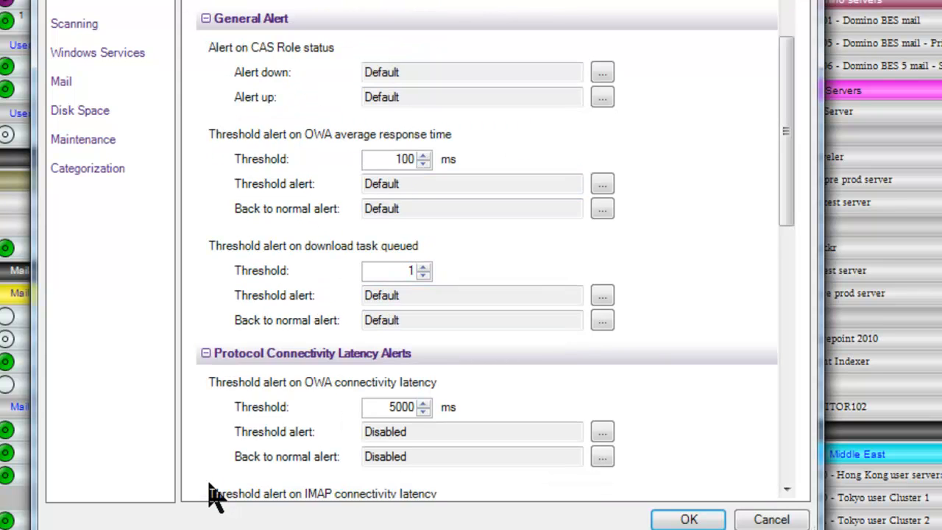
pyautogui.scroll(-10, 743, 148)
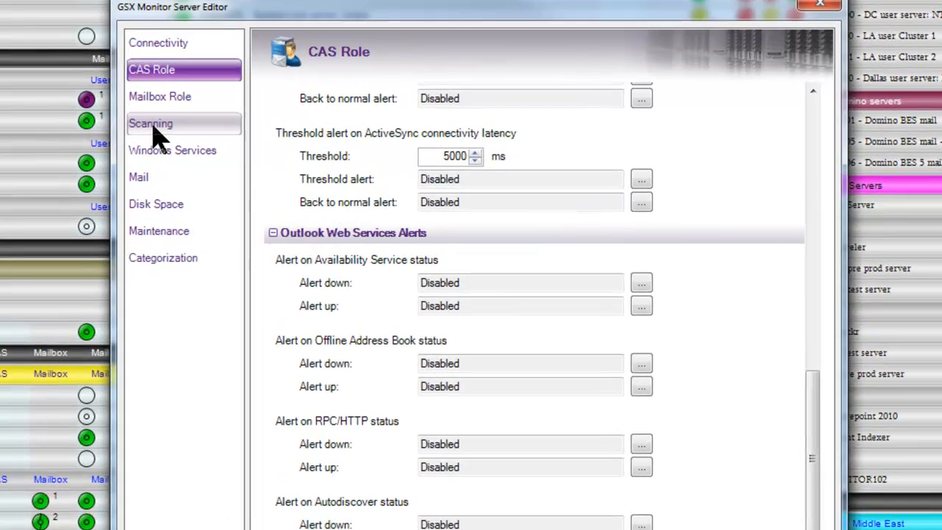
# Review the server's scanning, Windows services, mail and disk space threshold settings.
pyautogui.click(153, 127)
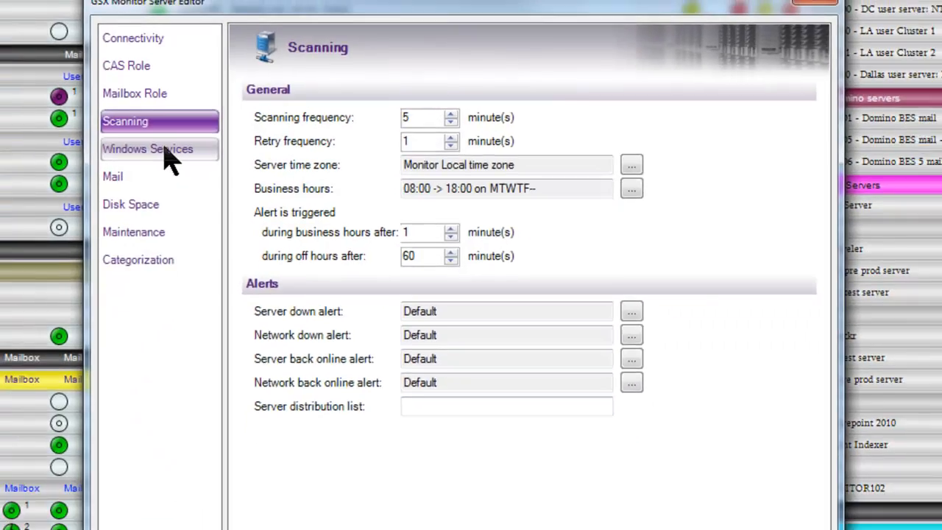
pyautogui.click(166, 154)
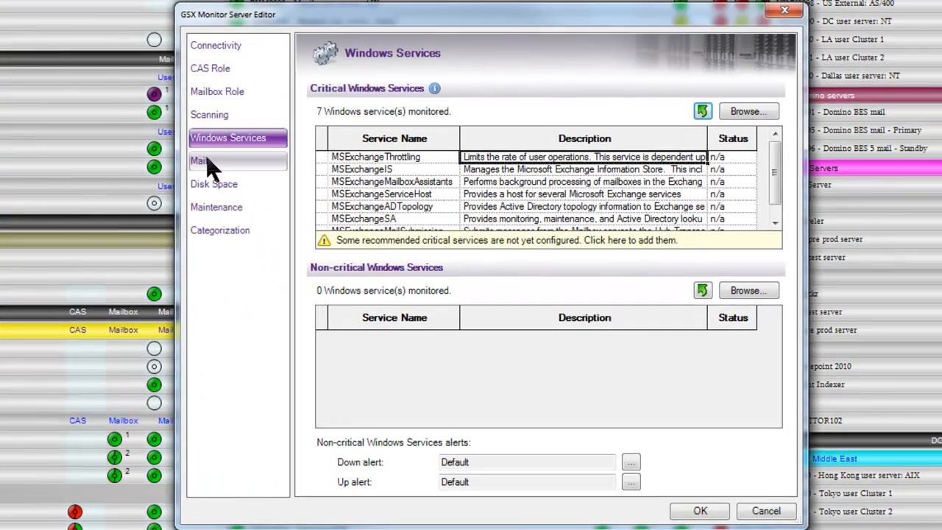
pyautogui.click(208, 156)
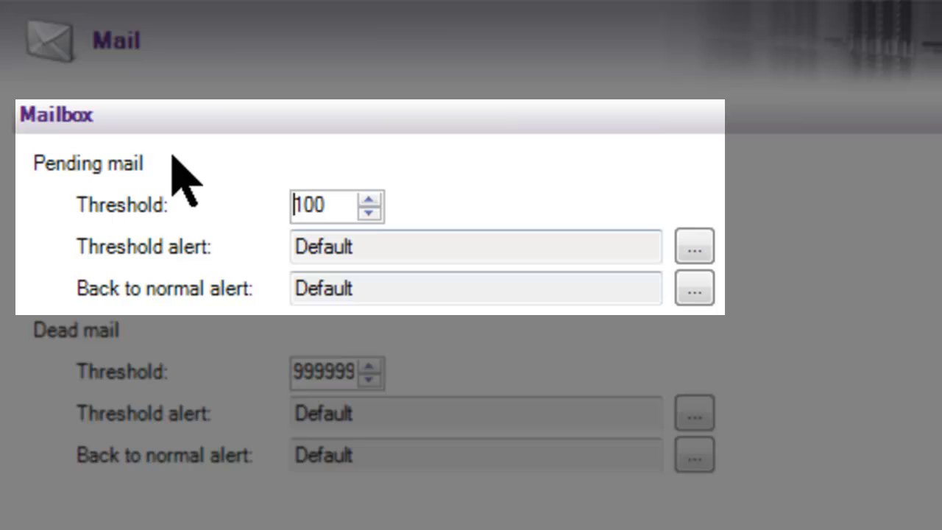
pyautogui.click(331, 280)
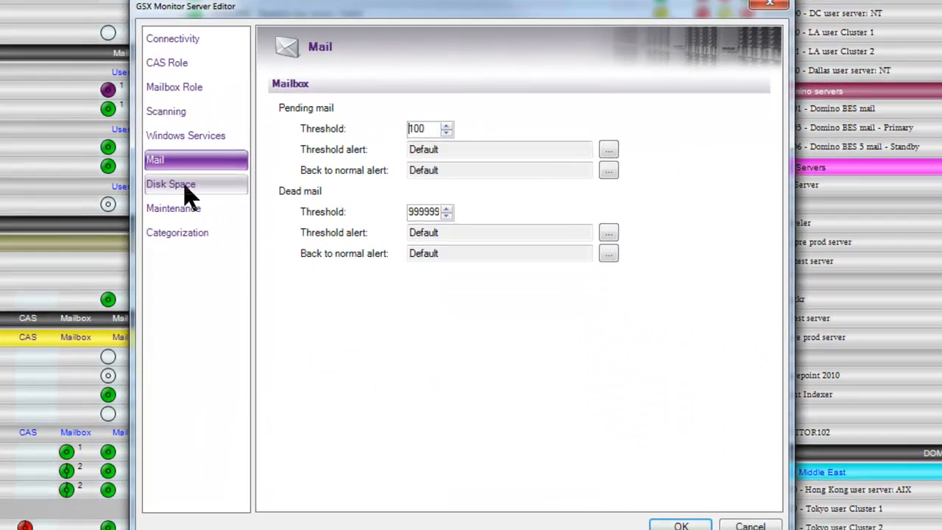
pyautogui.click(190, 184)
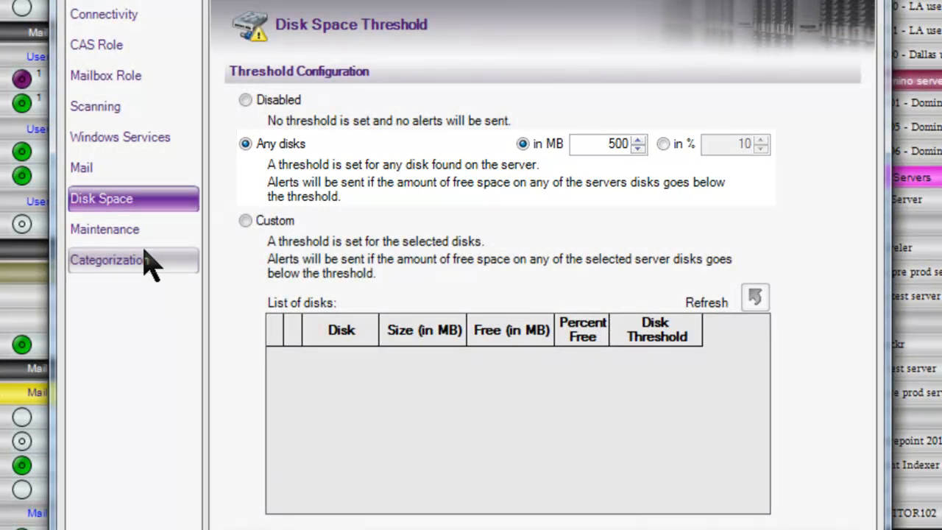
# Review the daily, weekly, special and scheduled maintenance window settings of the server.
pyautogui.click(138, 236)
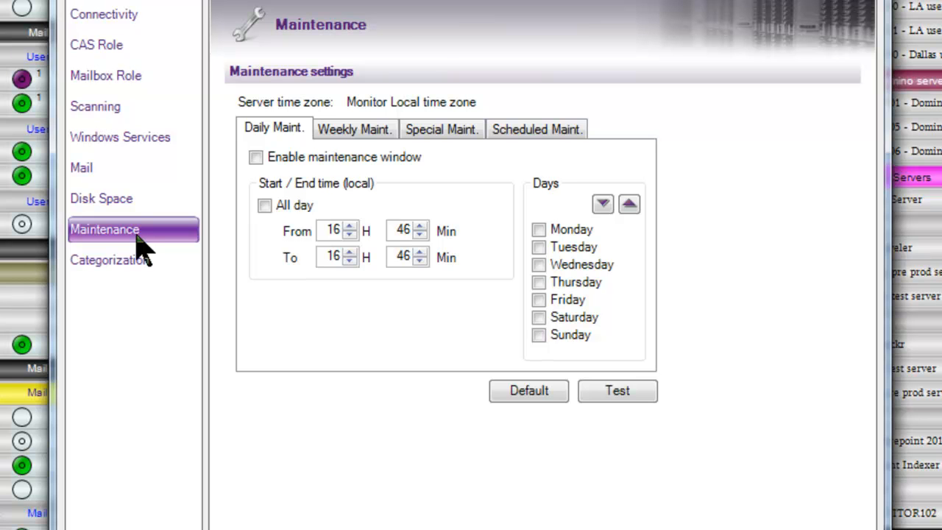
pyautogui.click(368, 132)
pyautogui.click(474, 130)
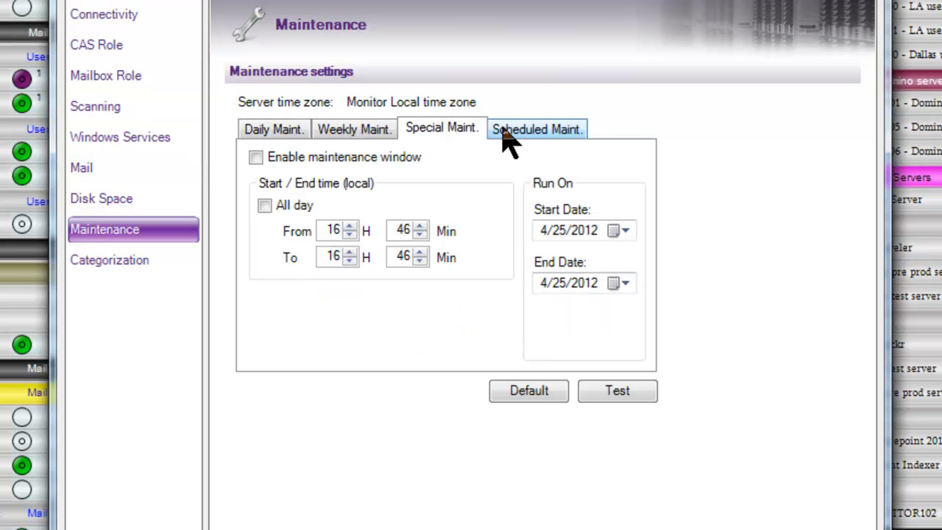
pyautogui.click(515, 132)
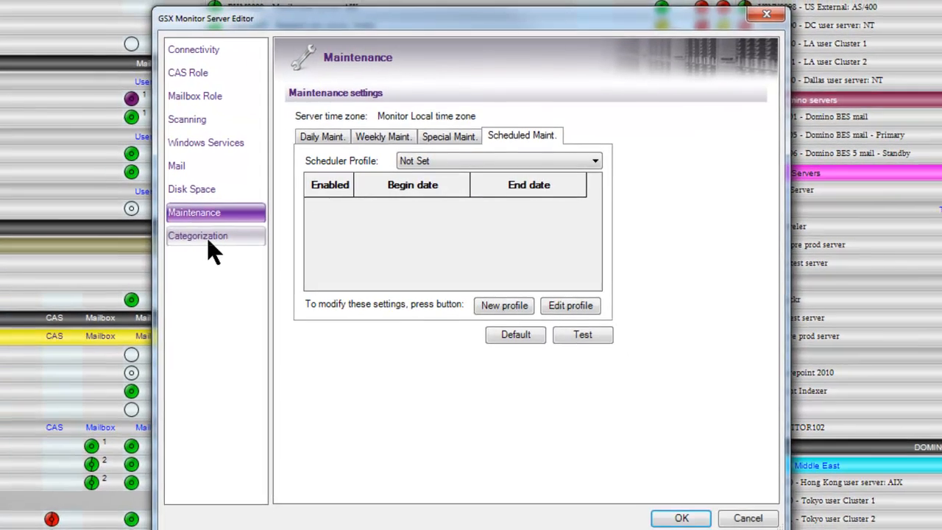
# Review the server's organization and categorization tags, and close the server editor without saving.
pyautogui.click(125, 262)
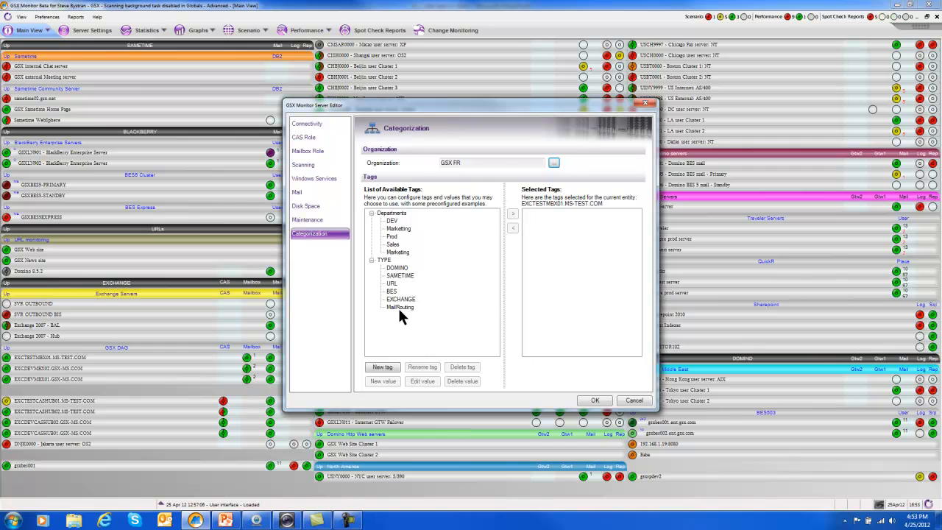
pyautogui.click(633, 401)
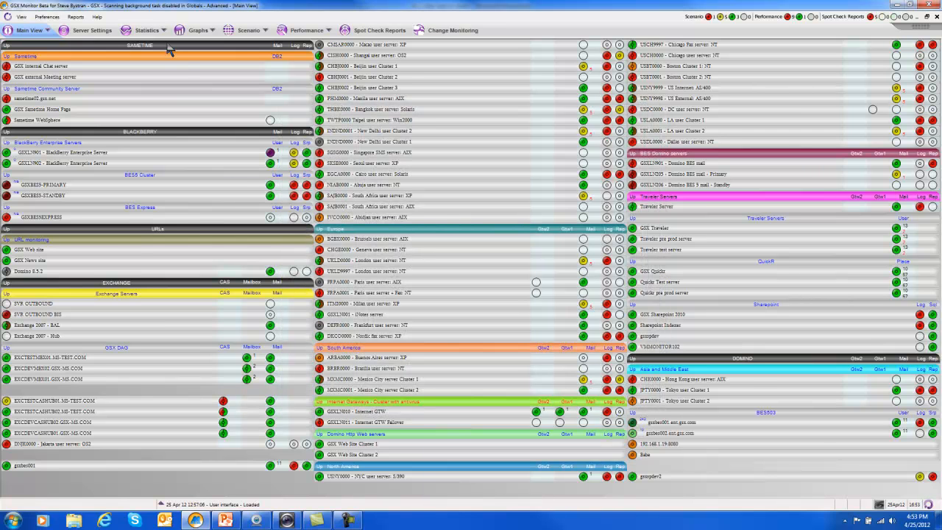